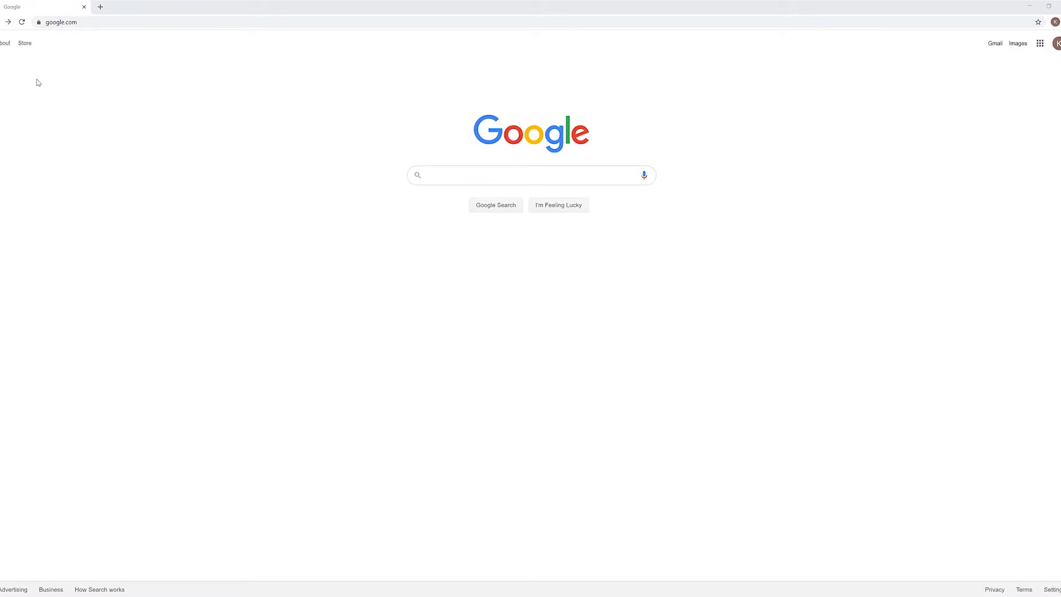
Go to keyshot.com and follow the Try KeyShot link
{"action": "left_click", "coordinate": [89, 25]}
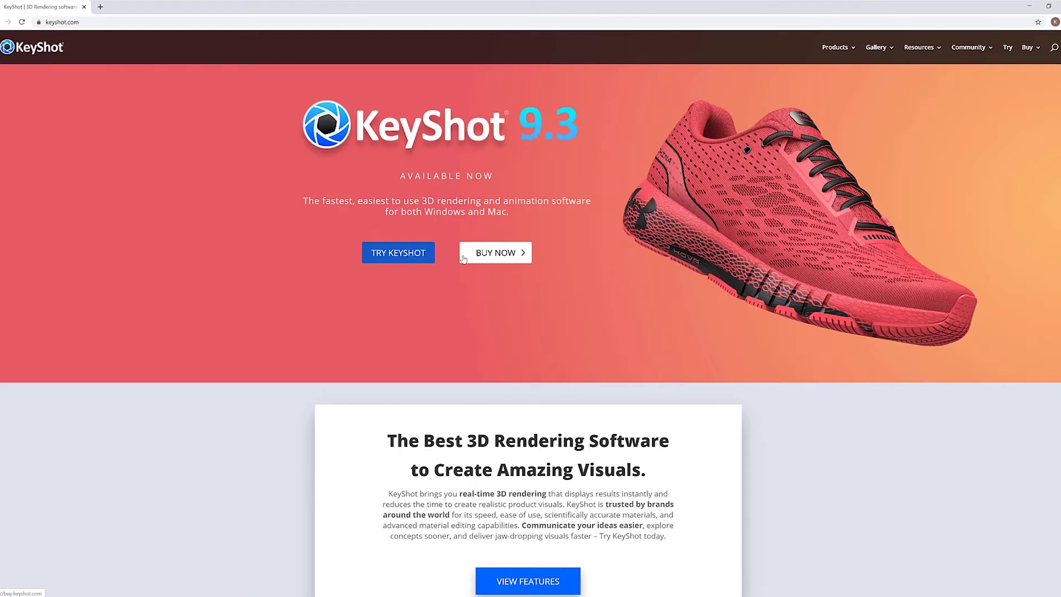
{"action": "left_click", "coordinate": [386, 260]}
Add KeyShot 9 Pro to the cart without annual maintenance and review the cart
{"action": "left_click", "coordinate": [468, 259]}
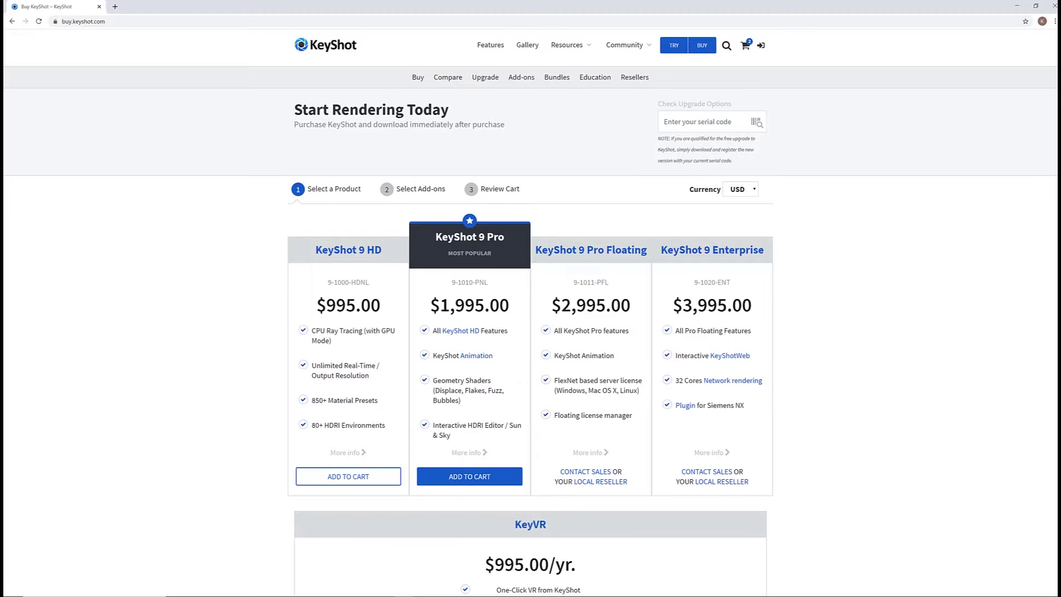
{"action": "scroll", "coordinate": [1042, 542], "scroll_direction": "down", "scroll_amount": 17}
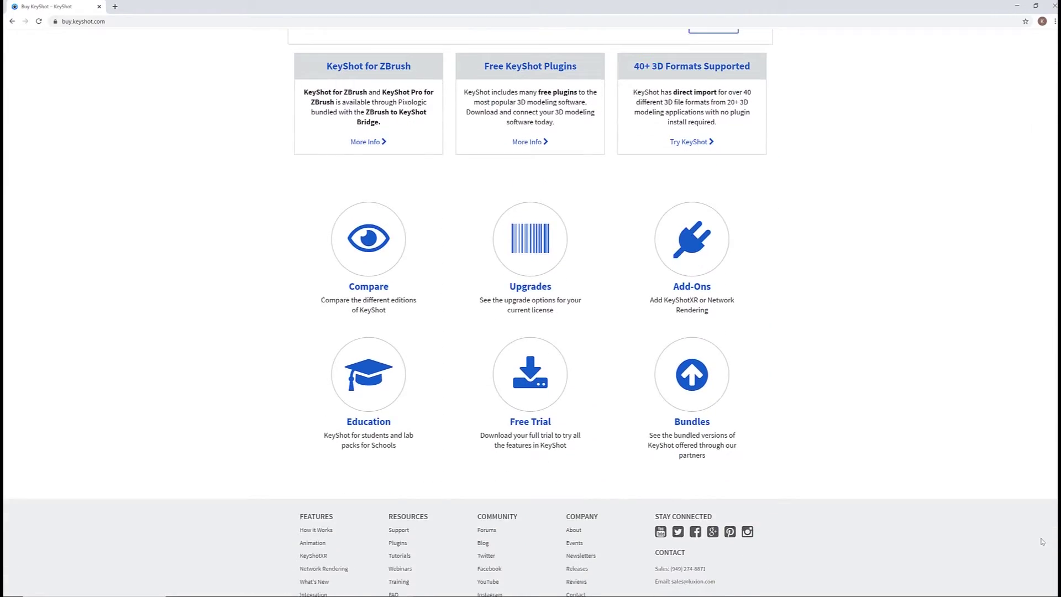
{"action": "scroll", "coordinate": [1042, 541], "scroll_direction": "up", "scroll_amount": 18}
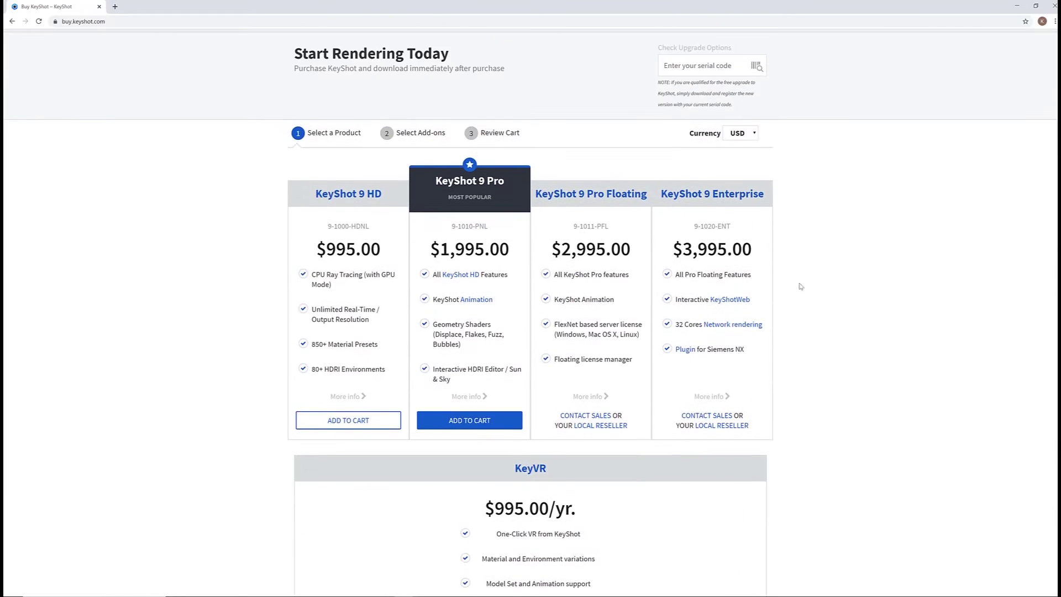
{"action": "left_click", "coordinate": [469, 420]}
{"action": "left_click", "coordinate": [564, 367]}
{"action": "scroll", "coordinate": [1039, 345], "scroll_direction": "down", "scroll_amount": 5}
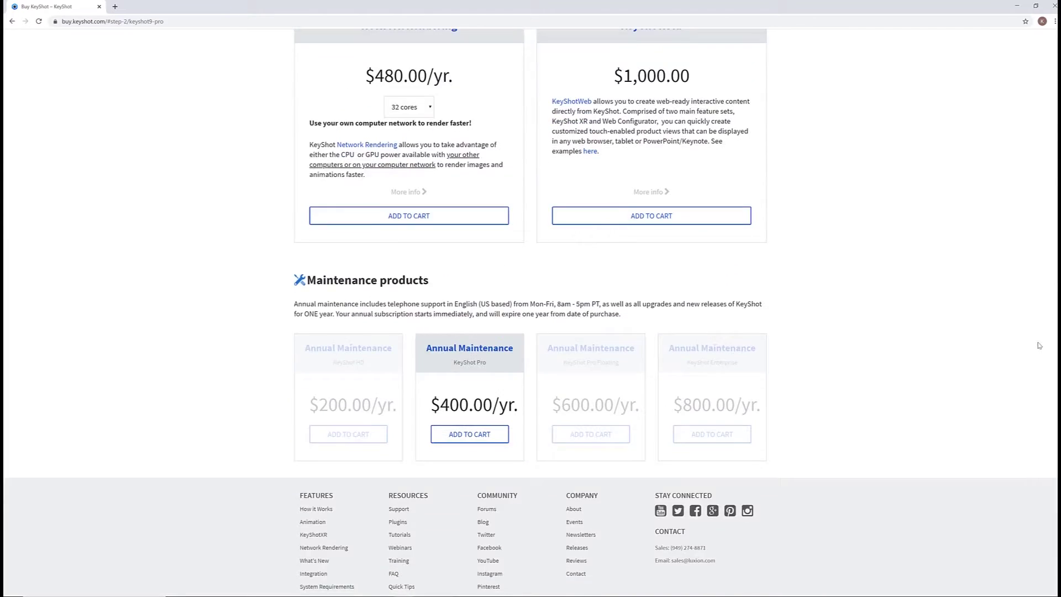
{"action": "scroll", "coordinate": [1039, 346], "scroll_direction": "up", "scroll_amount": 10}
{"action": "left_click", "coordinate": [471, 191]}
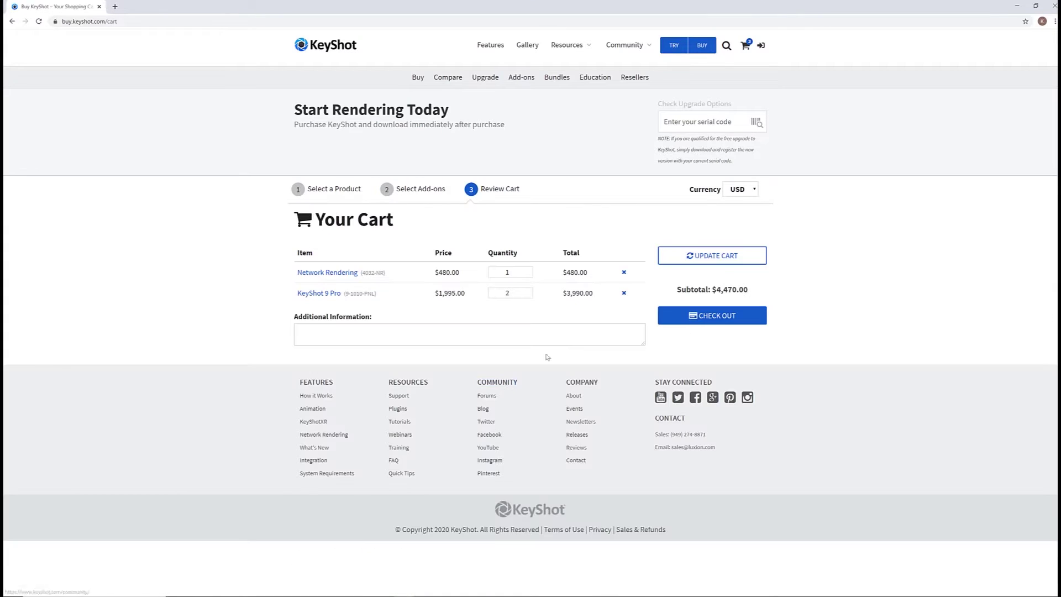
Check out and create a store account with your name, e-mail and a password
{"action": "left_click", "coordinate": [711, 315]}
{"action": "type", "text": "Kari"}
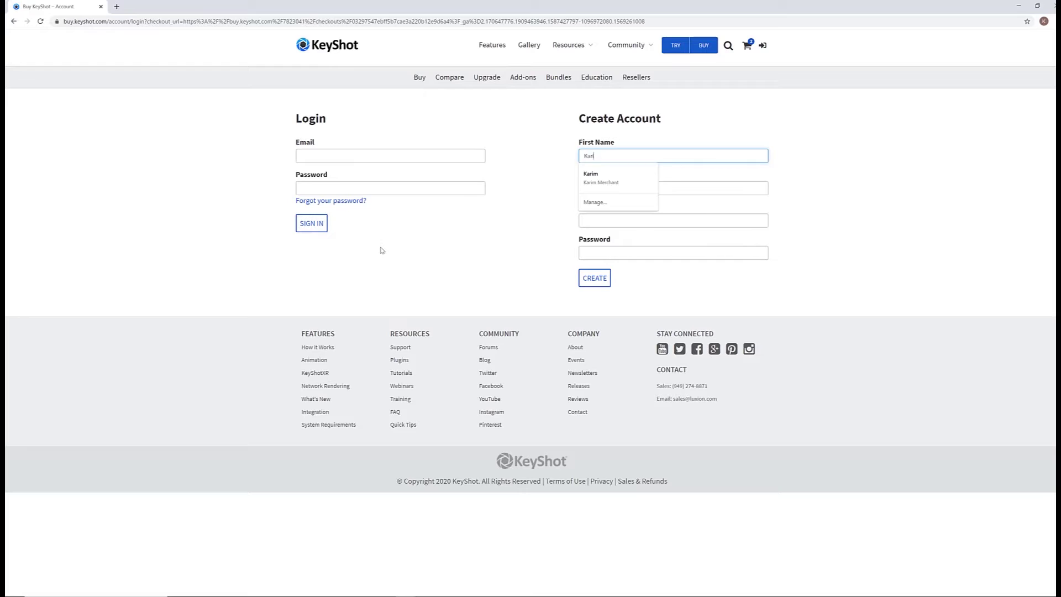
{"action": "key", "text": "Down"}
{"action": "key", "text": "Return"}
{"action": "key", "text": "Tab"}
{"action": "key", "text": "Tab"}
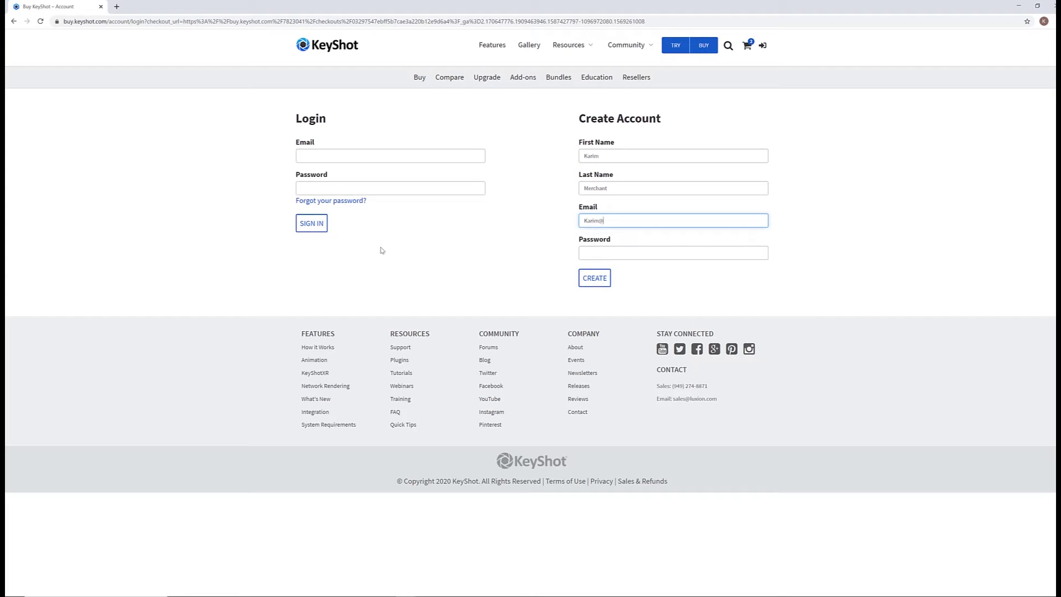
{"action": "key", "text": "Tab"}
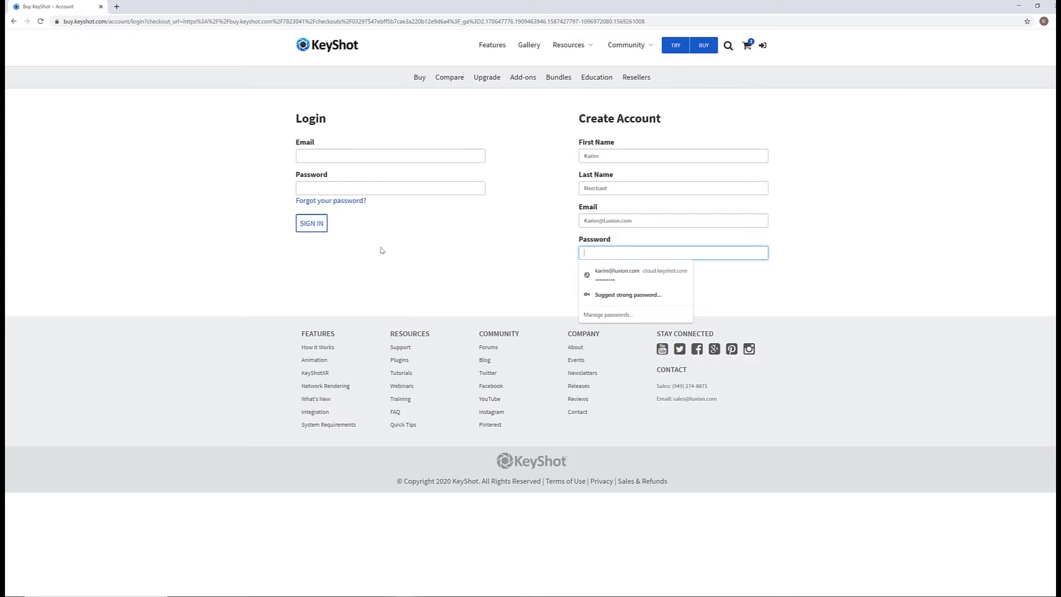
{"action": "type", "text": "*****"}
{"action": "left_click", "coordinate": [468, 284]}
{"action": "left_click", "coordinate": [595, 277]}
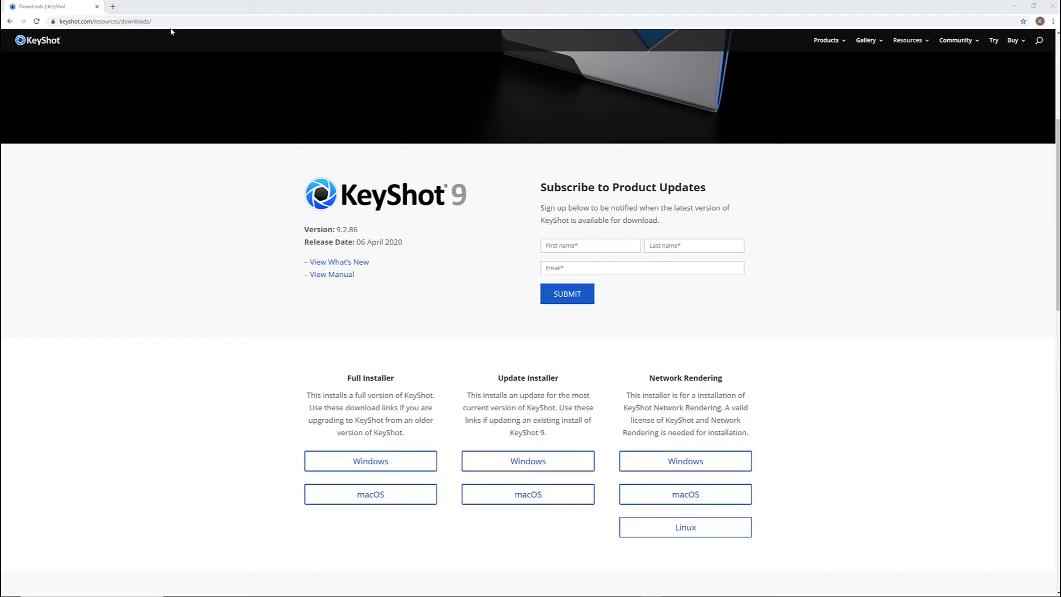
Download the KeyShot 9.2.86 full Windows installer from keyshot.com/resources/downloads
{"action": "left_click", "coordinate": [110, 21]}
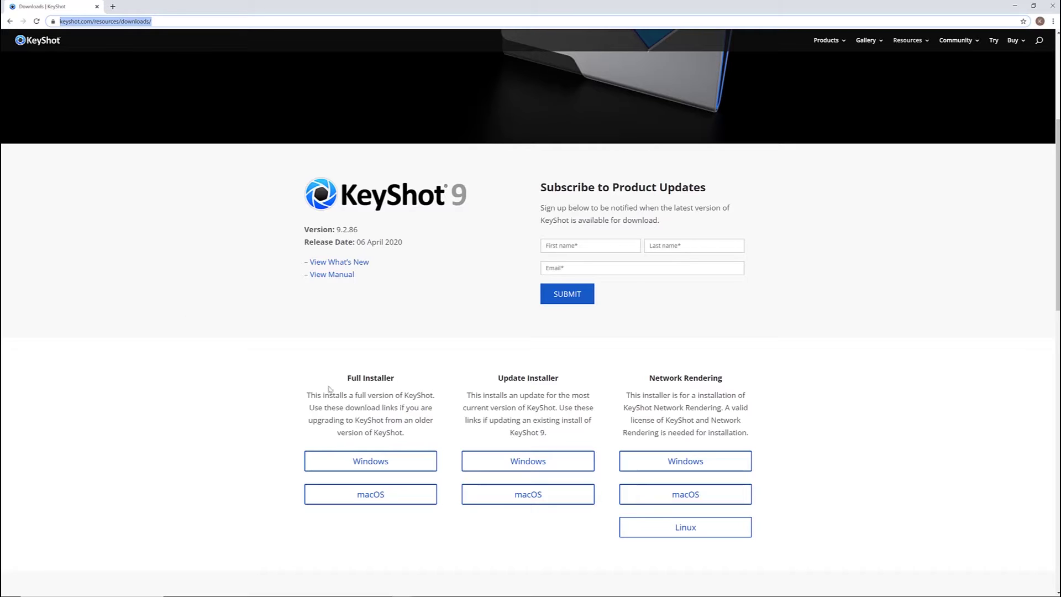
{"action": "left_click", "coordinate": [376, 463]}
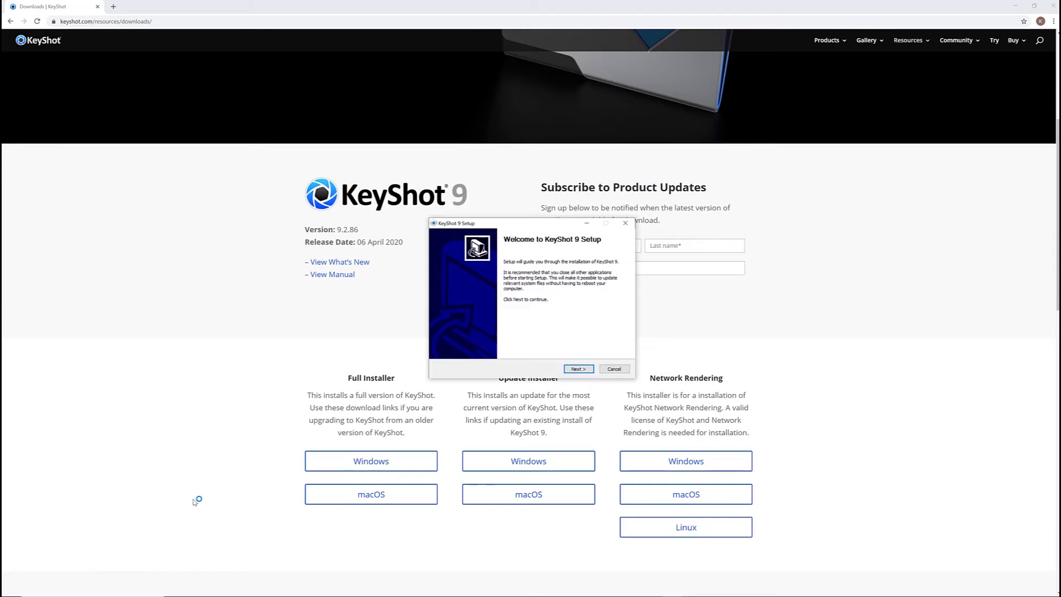
Install KeyShot 9 for anyone on the computer with default program and resource folders, then launch it
{"action": "left_click", "coordinate": [576, 370]}
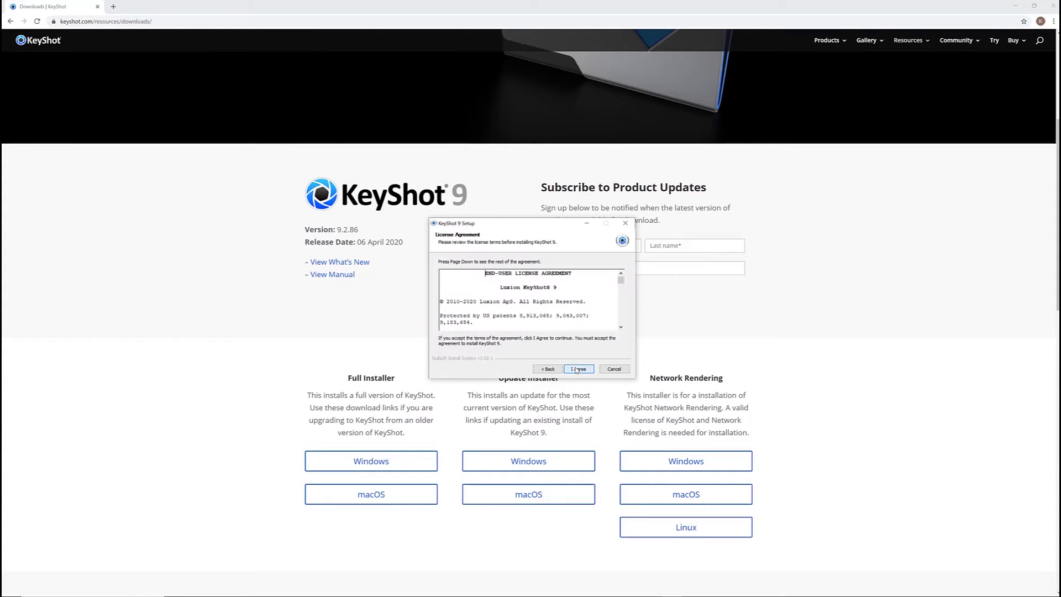
{"action": "scroll", "coordinate": [571, 344], "scroll_direction": "down", "scroll_amount": 15}
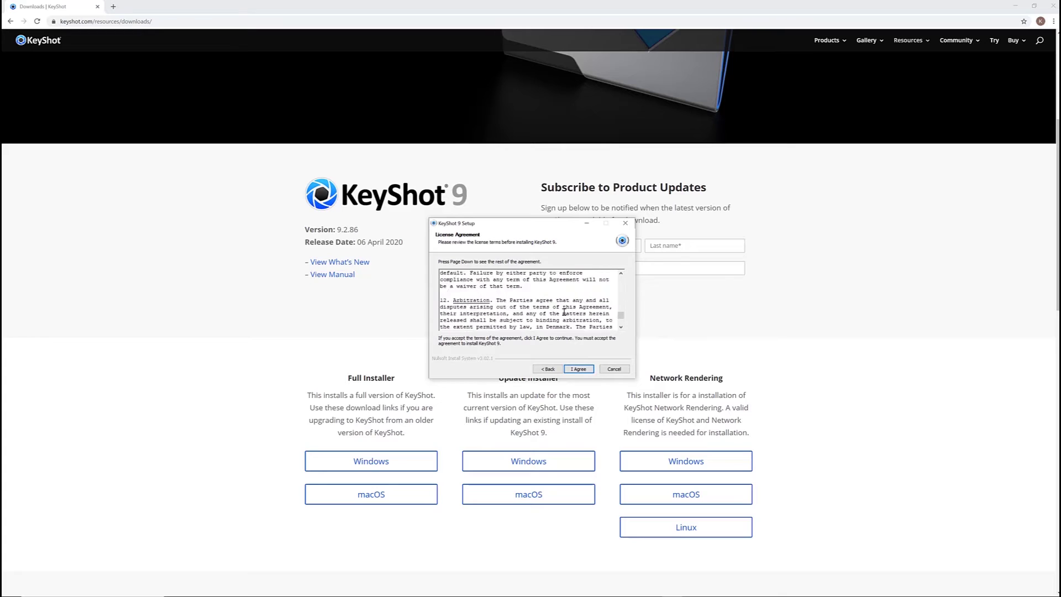
{"action": "left_click", "coordinate": [584, 369]}
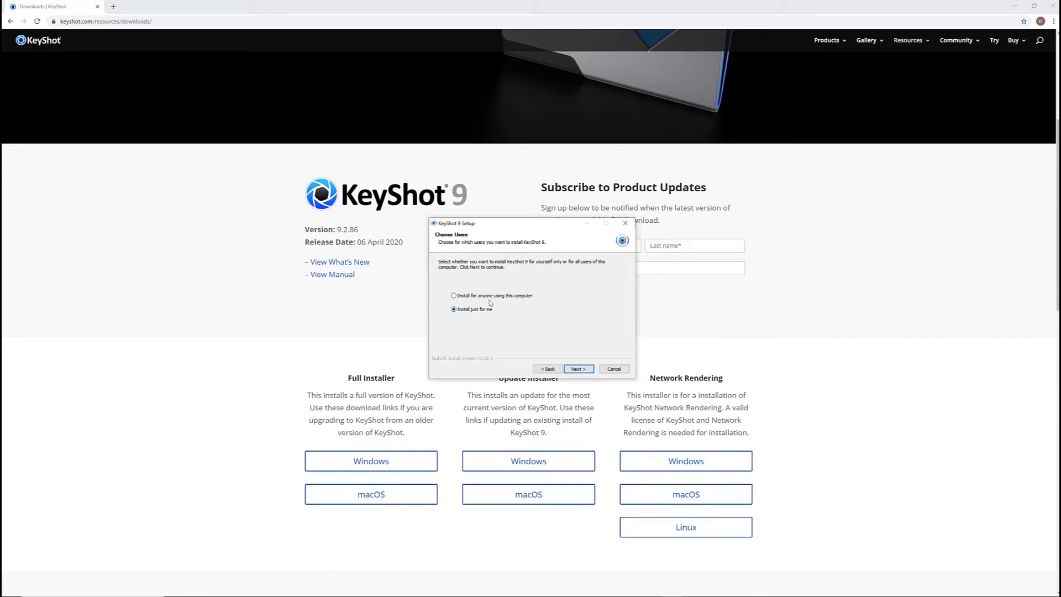
{"action": "left_click", "coordinate": [571, 370]}
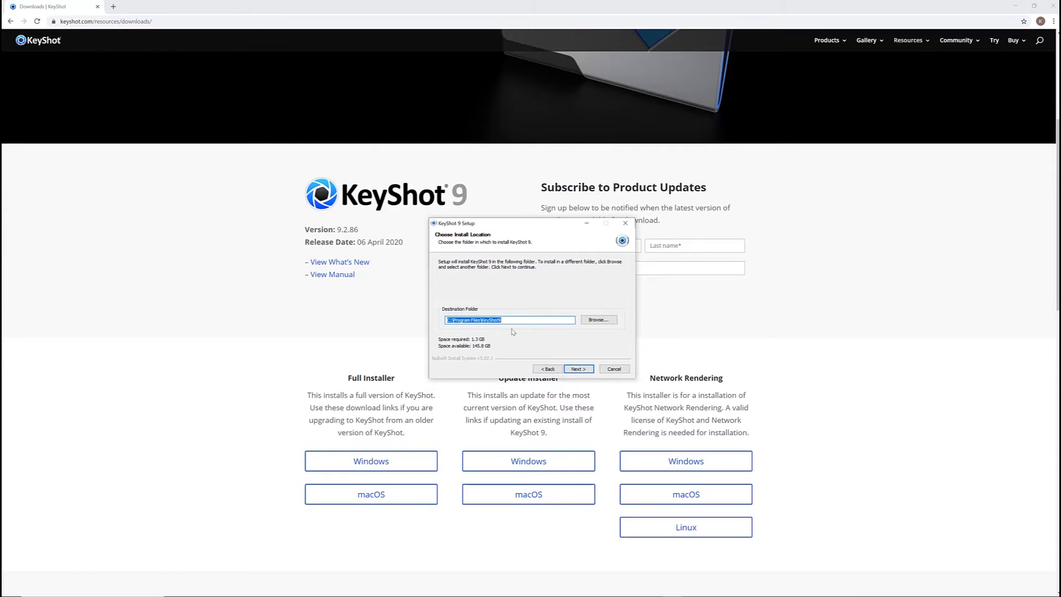
{"action": "left_click", "coordinate": [579, 370]}
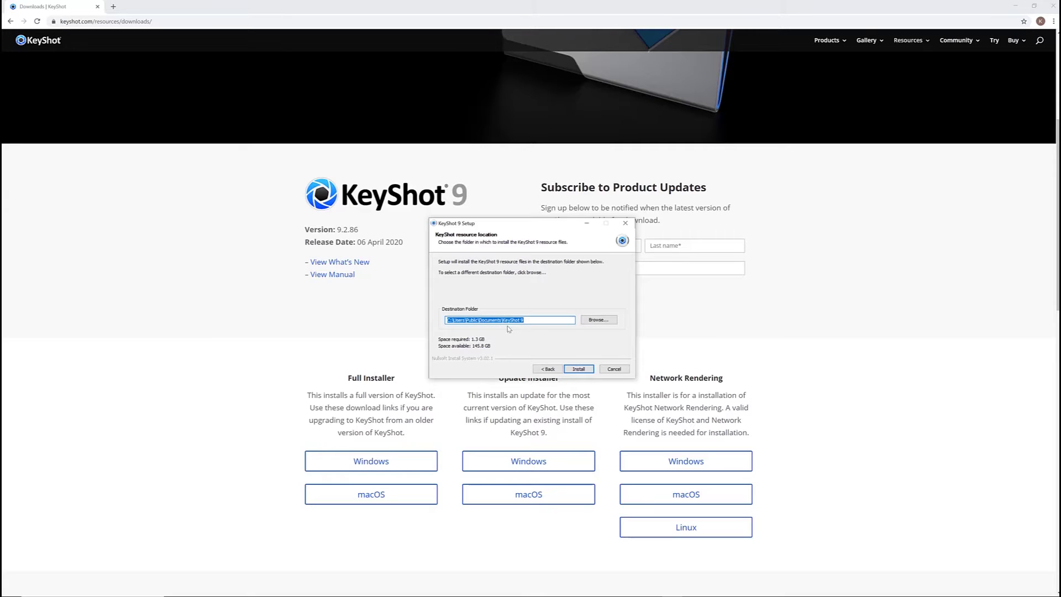
{"action": "left_click", "coordinate": [579, 369]}
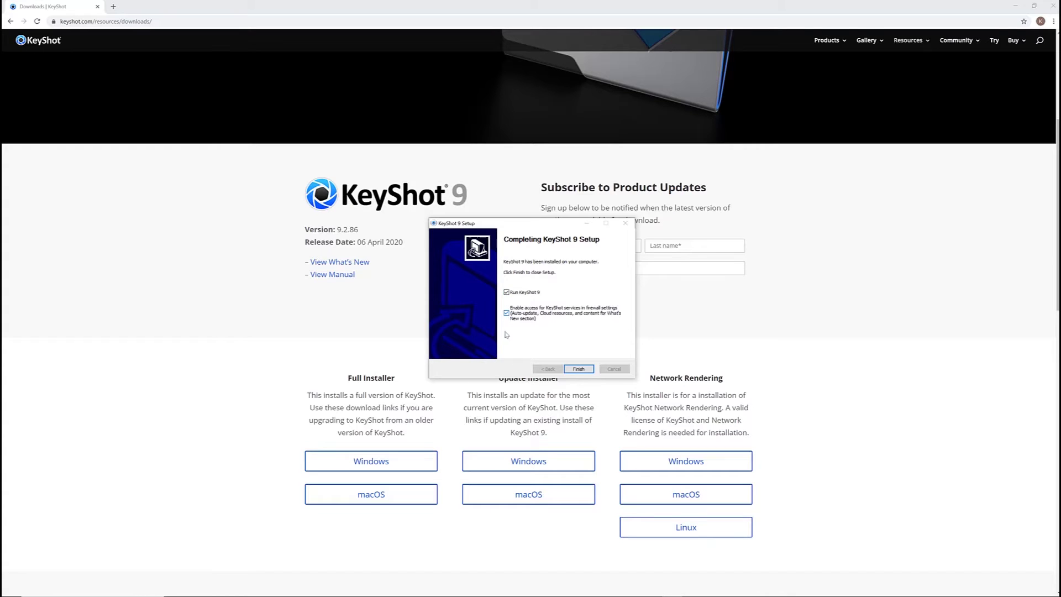
{"action": "left_click", "coordinate": [577, 368]}
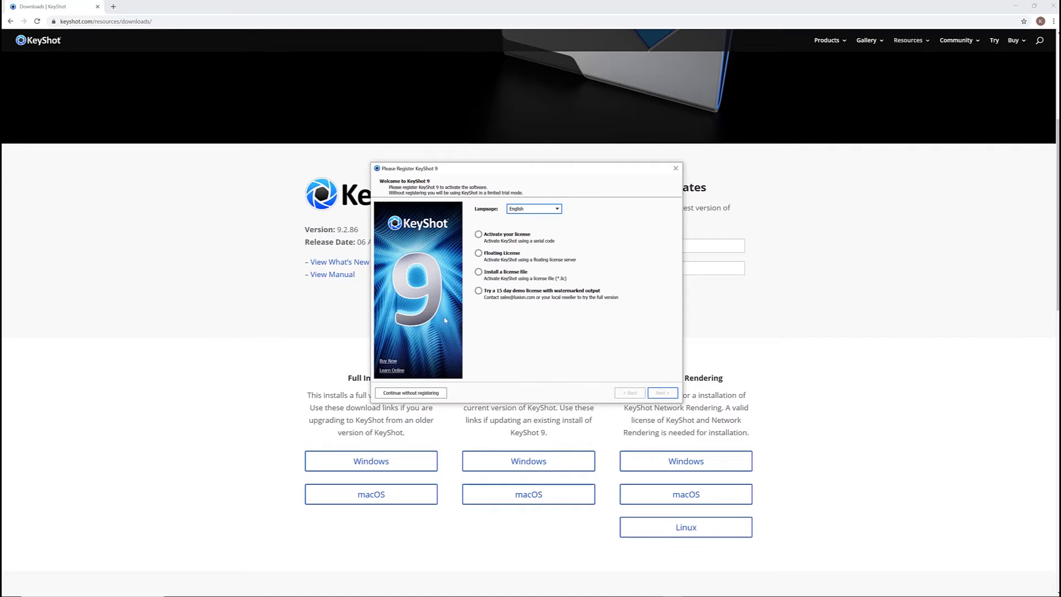
Choose serial-code license activation and check the prefilled name and e-mail entries
{"action": "left_click", "coordinate": [479, 234]}
{"action": "left_click", "coordinate": [663, 392]}
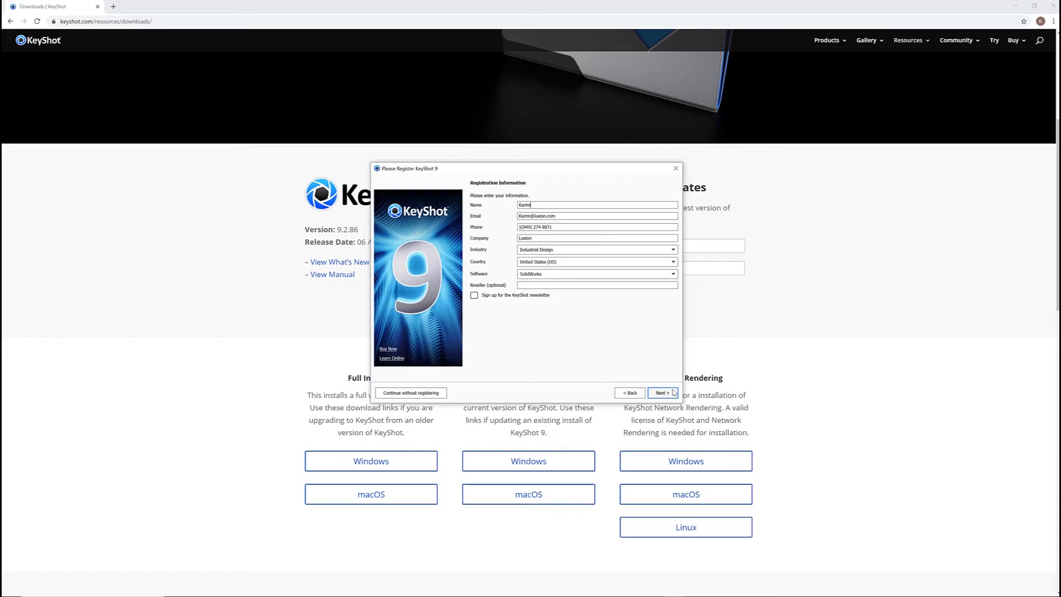
{"action": "double_click", "coordinate": [542, 206]}
{"action": "left_click_drag", "start_coordinate": [569, 216], "coordinate": [517, 238]}
Set Industry to Industrial Design and Software to SolidWorks, then submit the registration details
{"action": "left_click", "coordinate": [574, 251]}
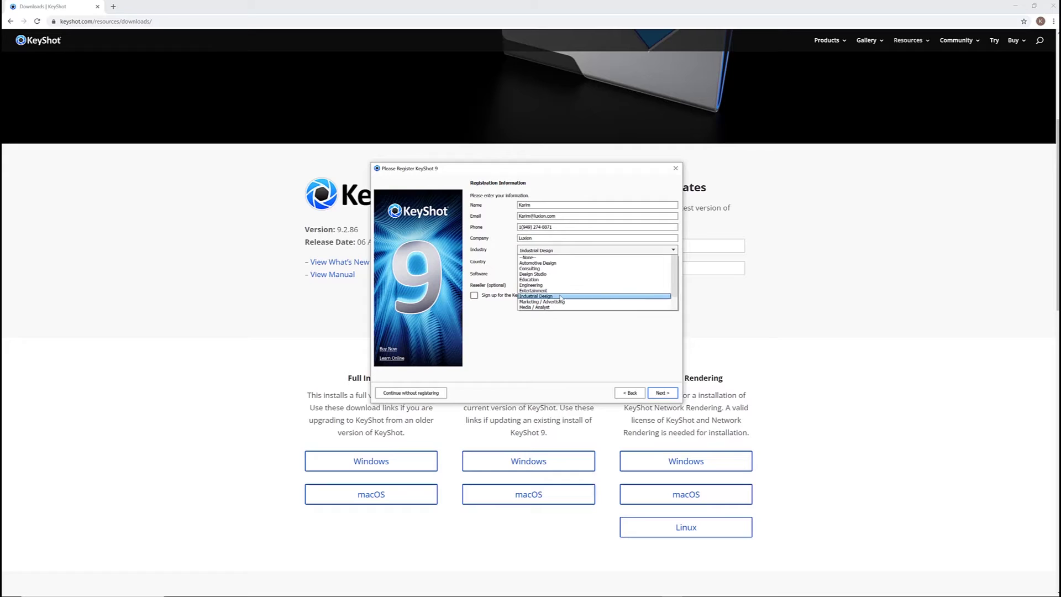
{"action": "left_click", "coordinate": [561, 296]}
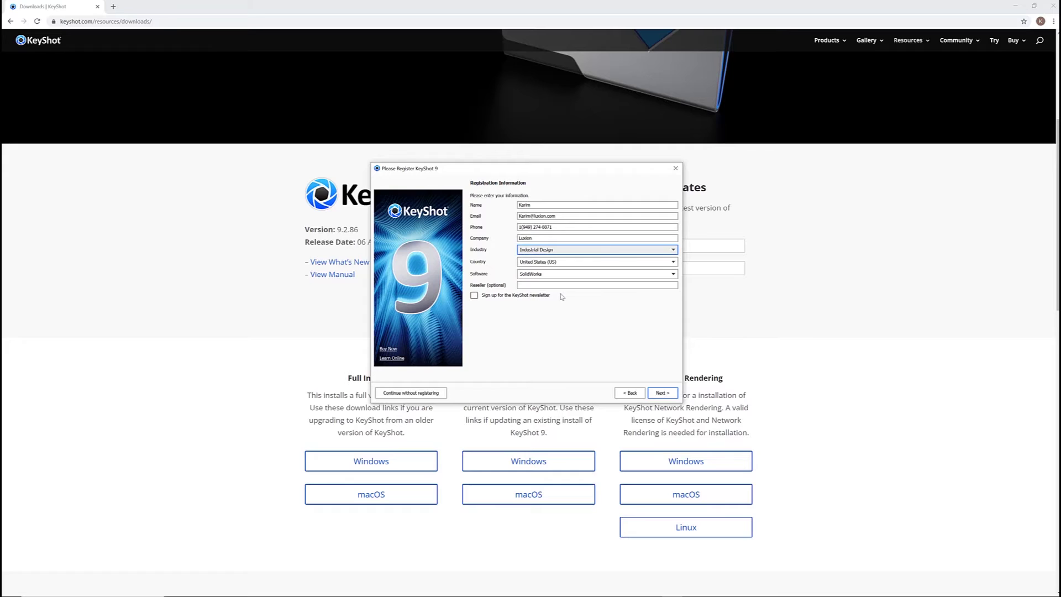
{"action": "left_click", "coordinate": [583, 275]}
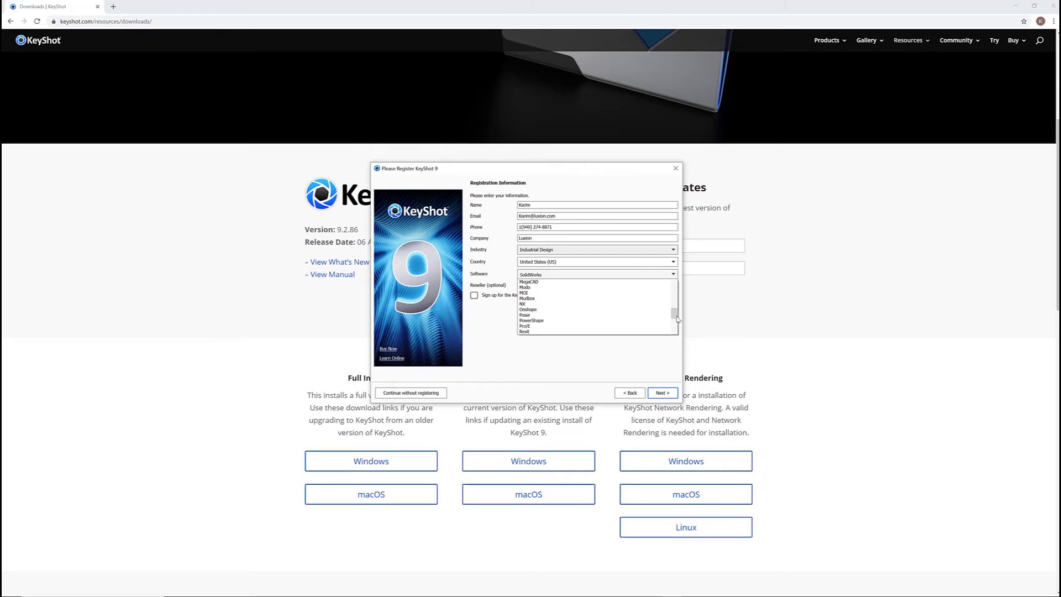
{"action": "scroll", "coordinate": [678, 327], "scroll_direction": "down", "scroll_amount": 1}
{"action": "left_click", "coordinate": [566, 315]}
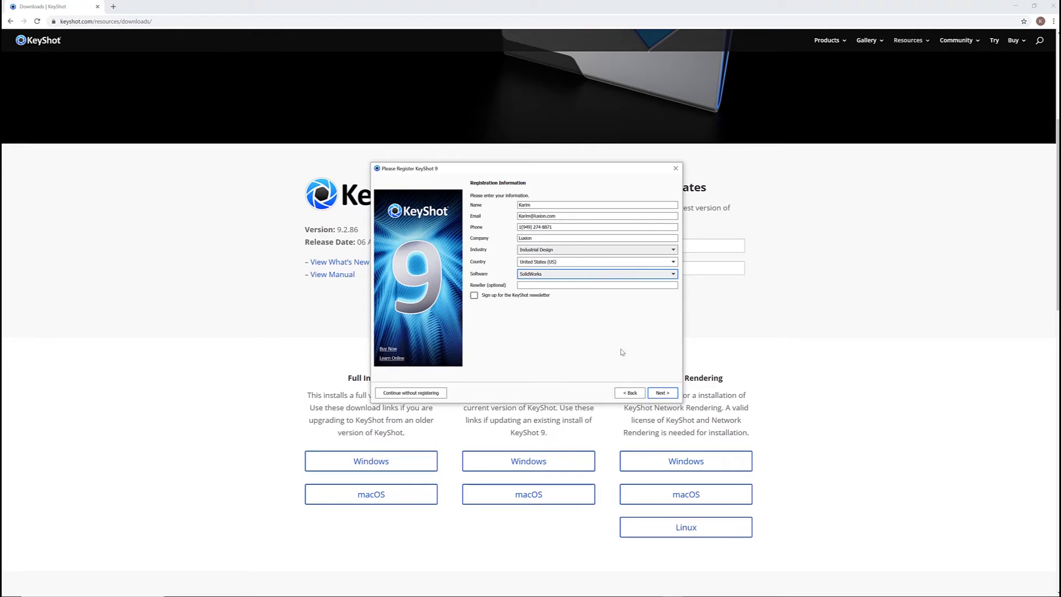
{"action": "left_click", "coordinate": [661, 393]}
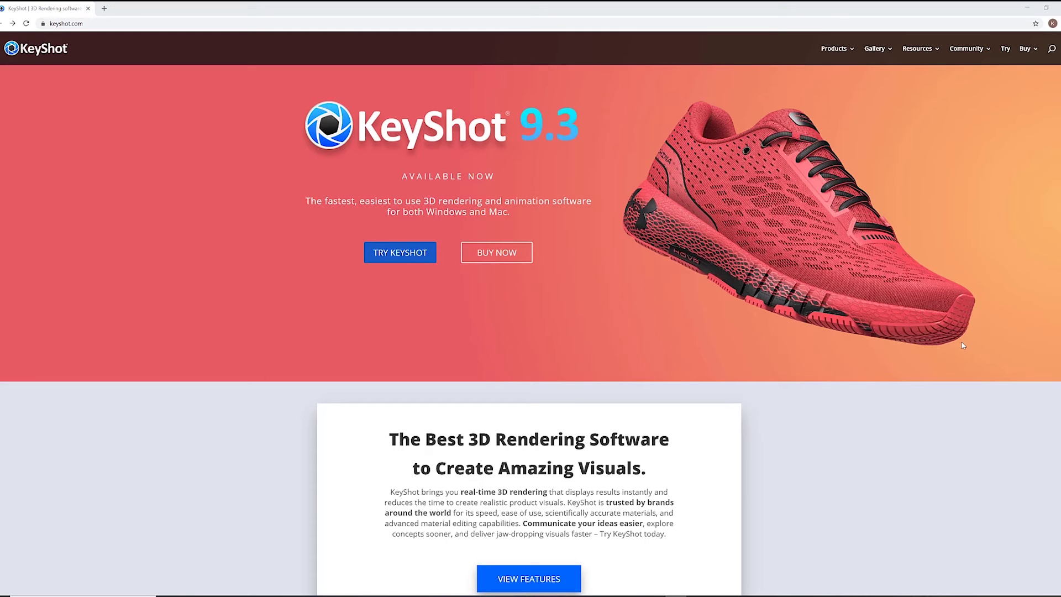
Open the KeyShot Support Portal from the Resources > Support menu
{"action": "left_click", "coordinate": [111, 26]}
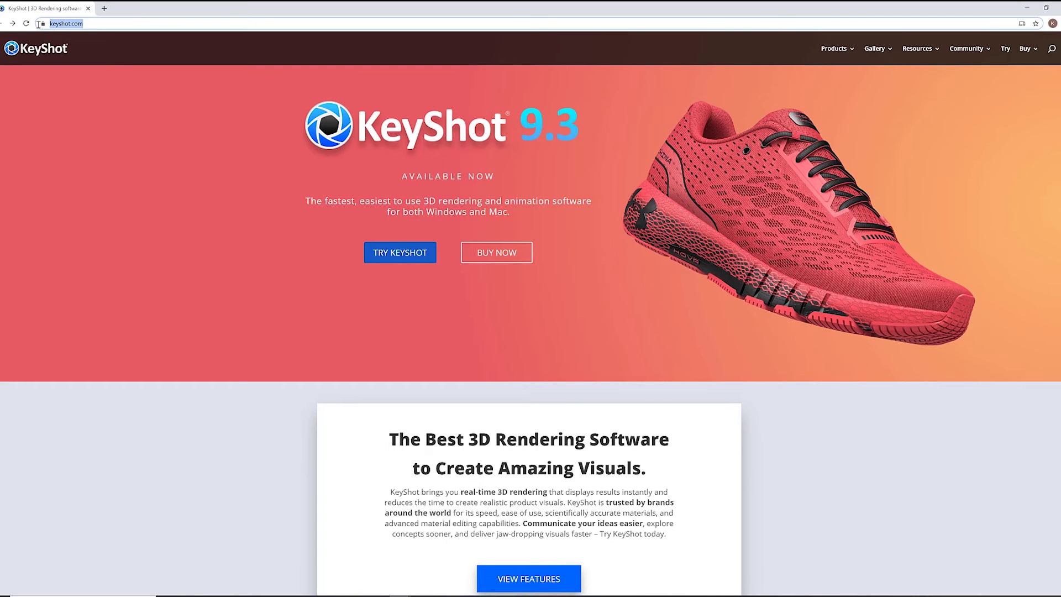
{"action": "mouse_move", "coordinate": [931, 50]}
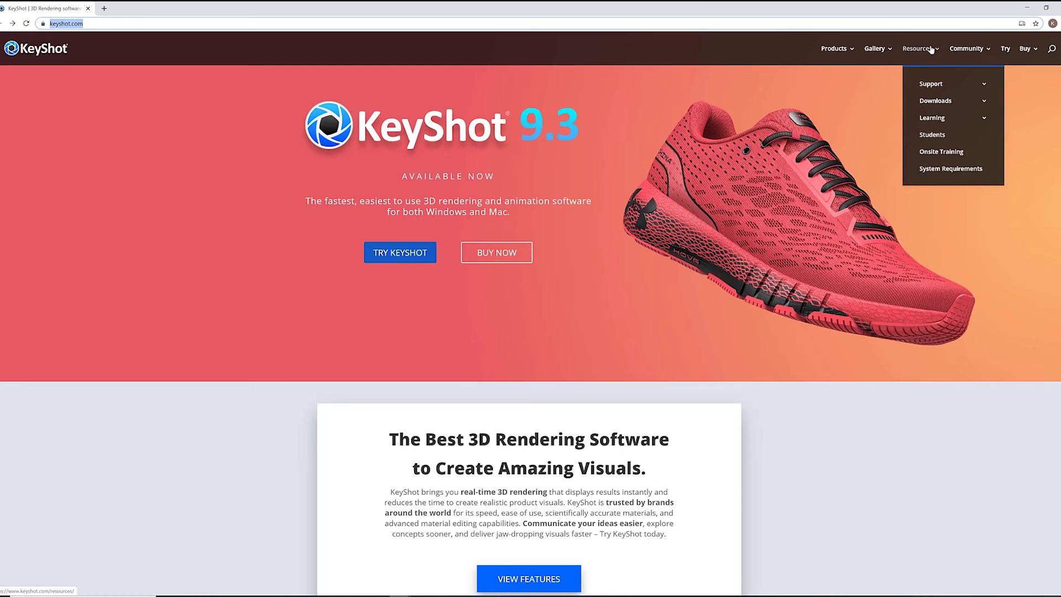
{"action": "mouse_move", "coordinate": [931, 87]}
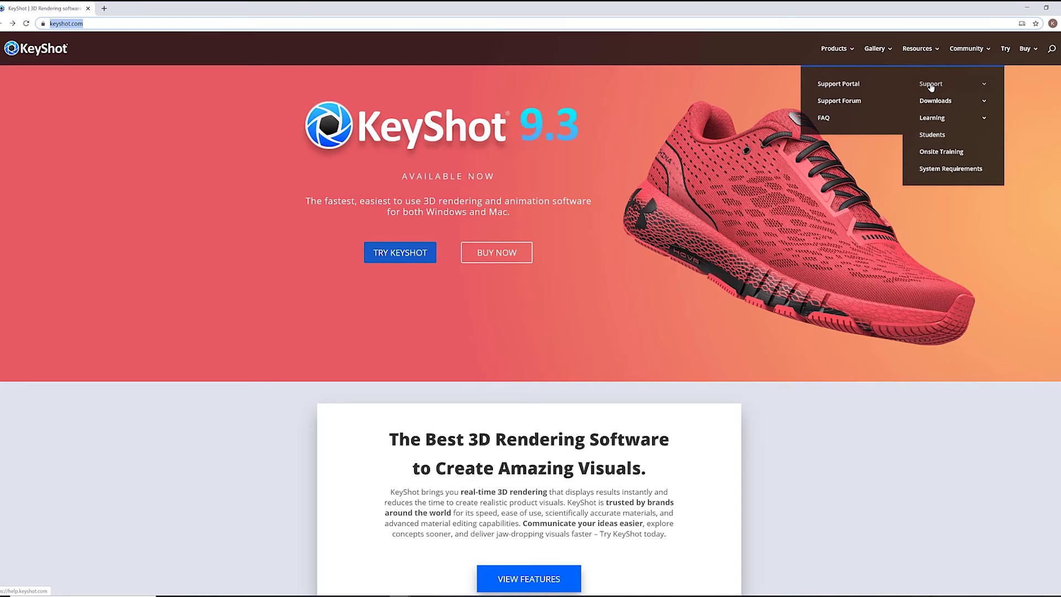
{"action": "left_click", "coordinate": [854, 84]}
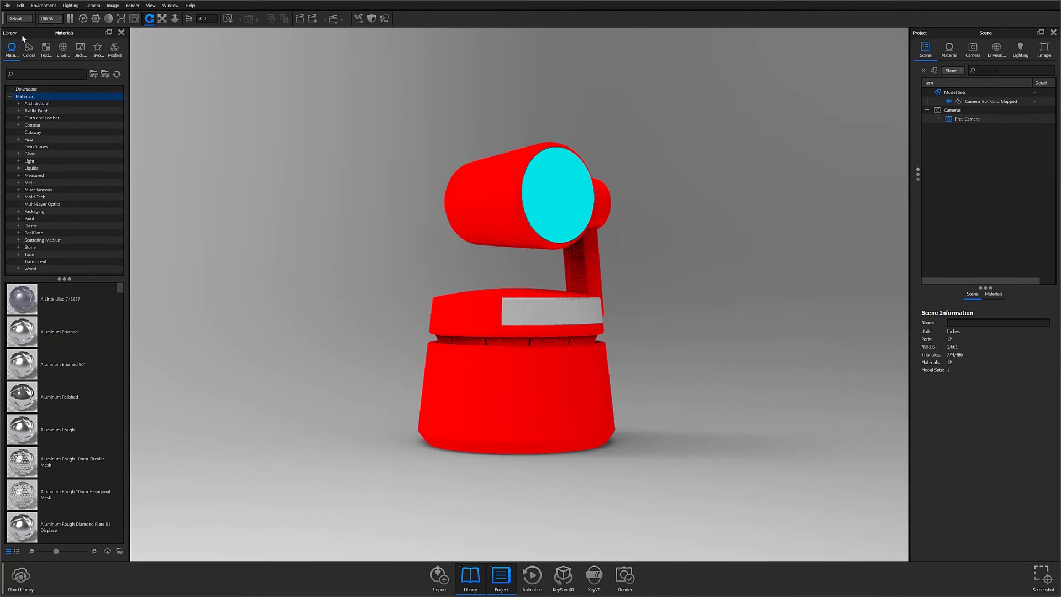
Search the material library for 'black' and drag a black plastic onto the model
{"action": "left_click", "coordinate": [45, 74]}
{"action": "type", "text": "black"}
{"action": "scroll", "coordinate": [61, 415], "scroll_direction": "down", "scroll_amount": 3}
{"action": "left_click_drag", "start_coordinate": [22, 430], "coordinate": [564, 438]}
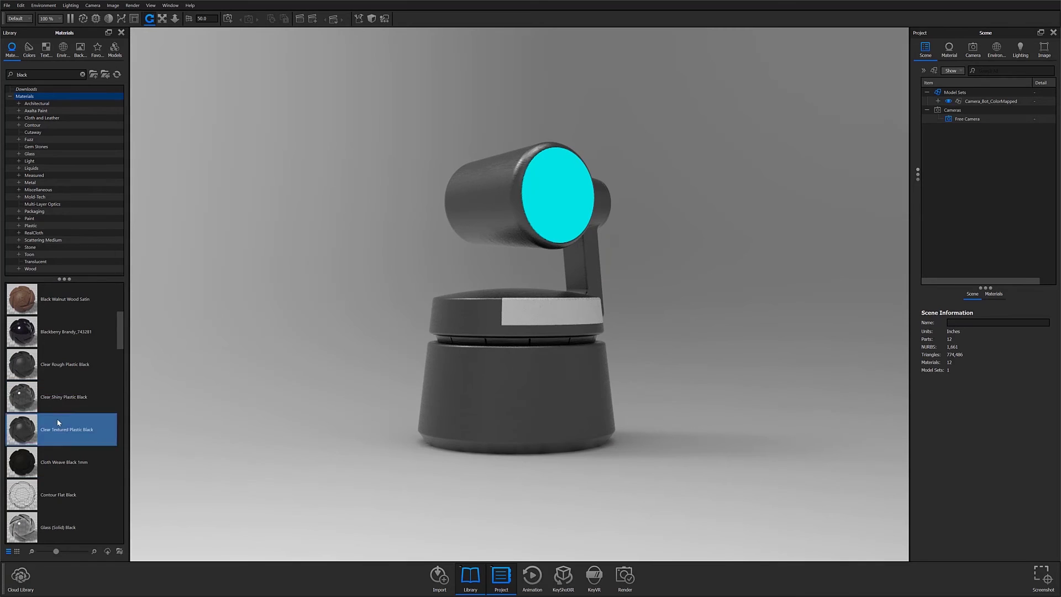
{"action": "left_click", "coordinate": [71, 359]}
{"action": "scroll", "coordinate": [61, 387], "scroll_direction": "up", "scroll_amount": 3}
{"action": "double_click", "coordinate": [22, 74]}
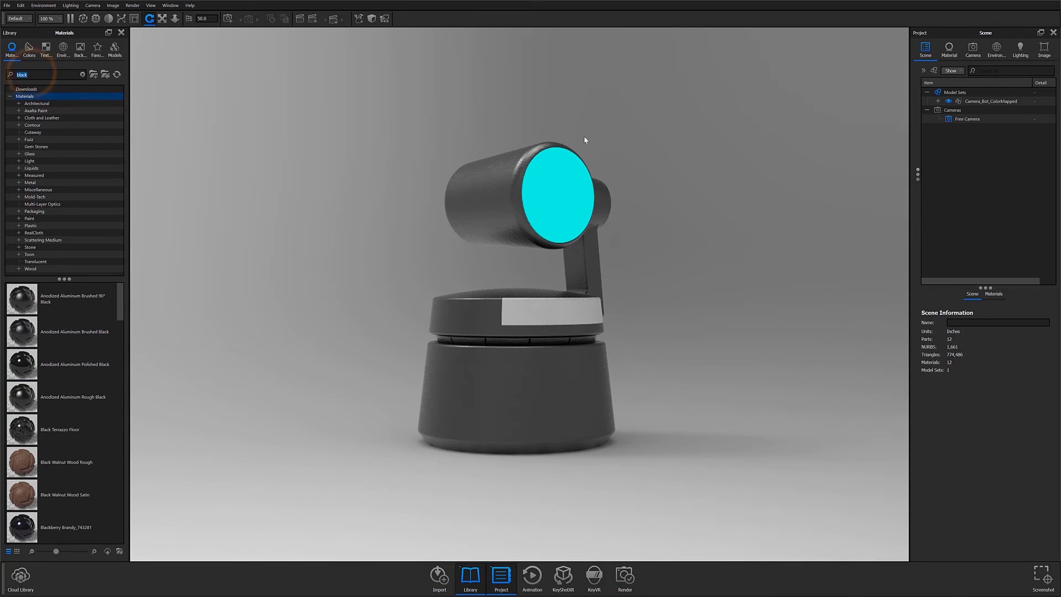
{"action": "key", "text": "BackSpace"}
Search 'plastic' and apply Hard Rough Plastic Black to the camera body
{"action": "left_click_drag", "start_coordinate": [429, 290], "coordinate": [206, 265]}
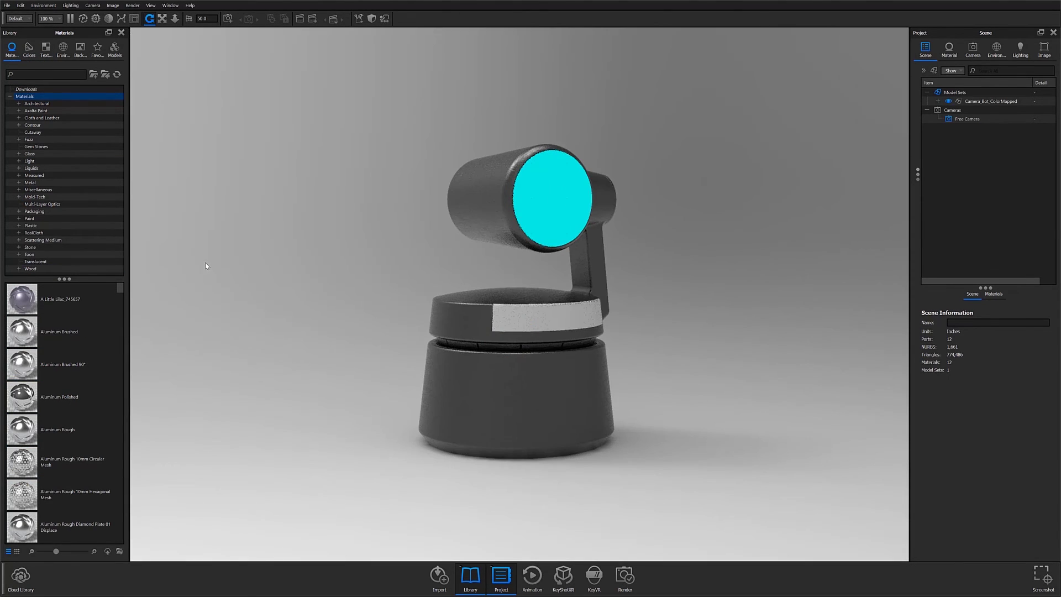
{"action": "left_click", "coordinate": [38, 74]}
{"action": "type", "text": "plastic"}
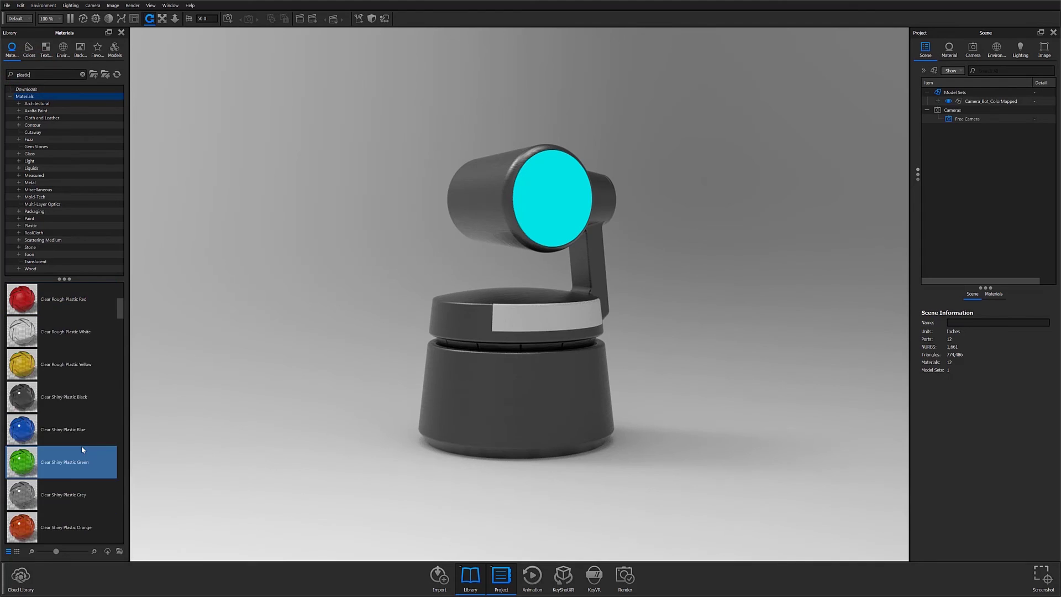
{"action": "left_click_drag", "start_coordinate": [99, 403], "coordinate": [516, 387]}
Apply Hard Shiny Plastic Black to the white band, check its diffuse colour, then search 'glass'
{"action": "left_click", "coordinate": [56, 332]}
{"action": "left_click_drag", "start_coordinate": [55, 429], "coordinate": [558, 326]}
{"action": "scroll", "coordinate": [61, 387], "scroll_direction": "up", "scroll_amount": 3}
{"action": "left_click_drag", "start_coordinate": [51, 327], "coordinate": [511, 310]}
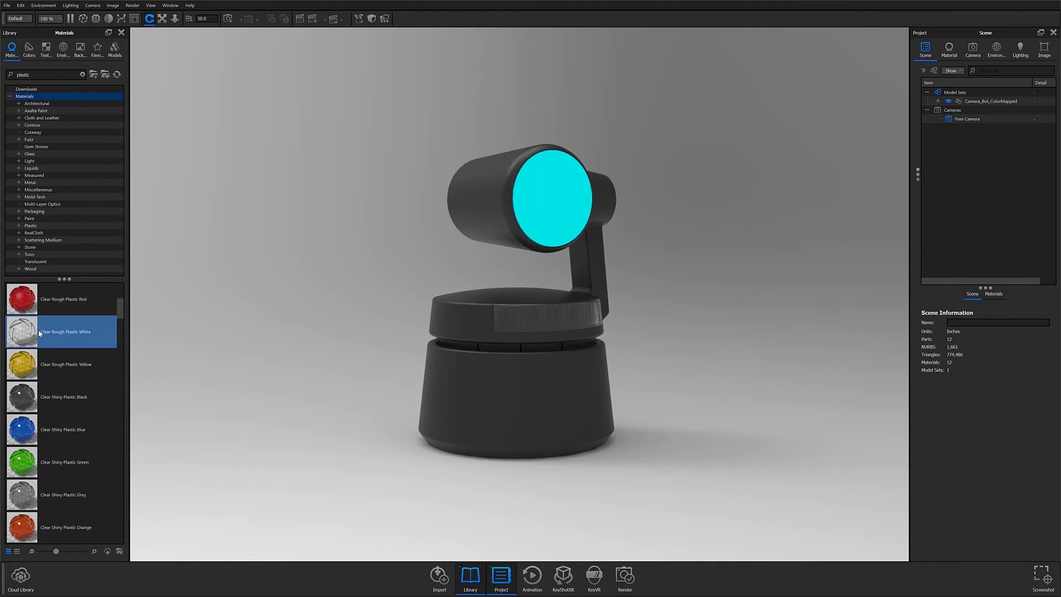
{"action": "scroll", "coordinate": [61, 415], "scroll_direction": "down", "scroll_amount": 5}
{"action": "left_click_drag", "start_coordinate": [25, 296], "coordinate": [531, 330]}
{"action": "left_click_drag", "start_coordinate": [532, 330], "coordinate": [531, 330]}
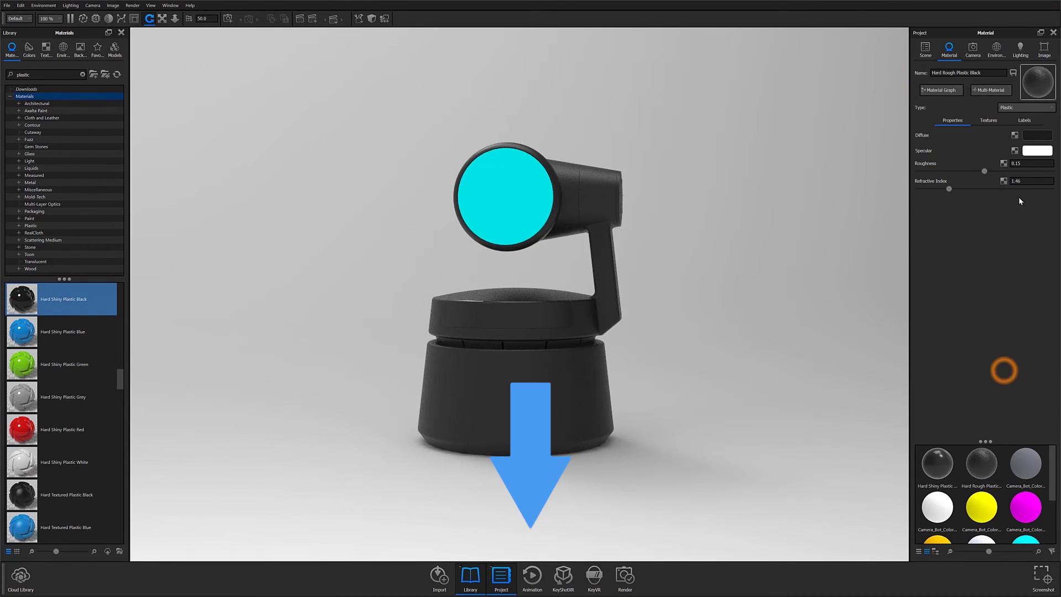
{"action": "left_click", "coordinate": [1038, 135]}
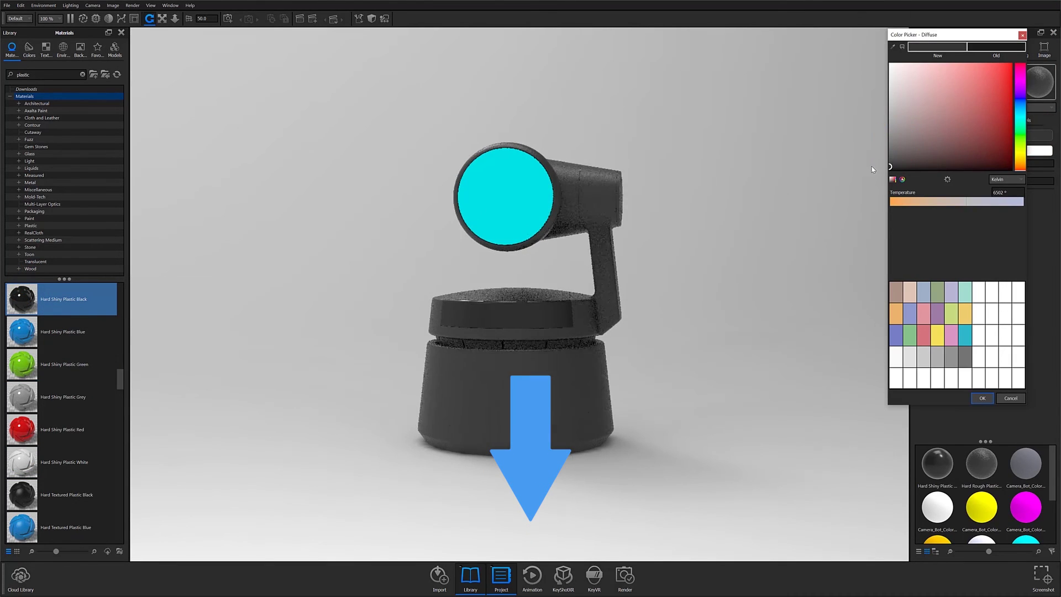
{"action": "left_click", "coordinate": [990, 402]}
{"action": "double_click", "coordinate": [32, 73]}
{"action": "type", "text": "glass"}
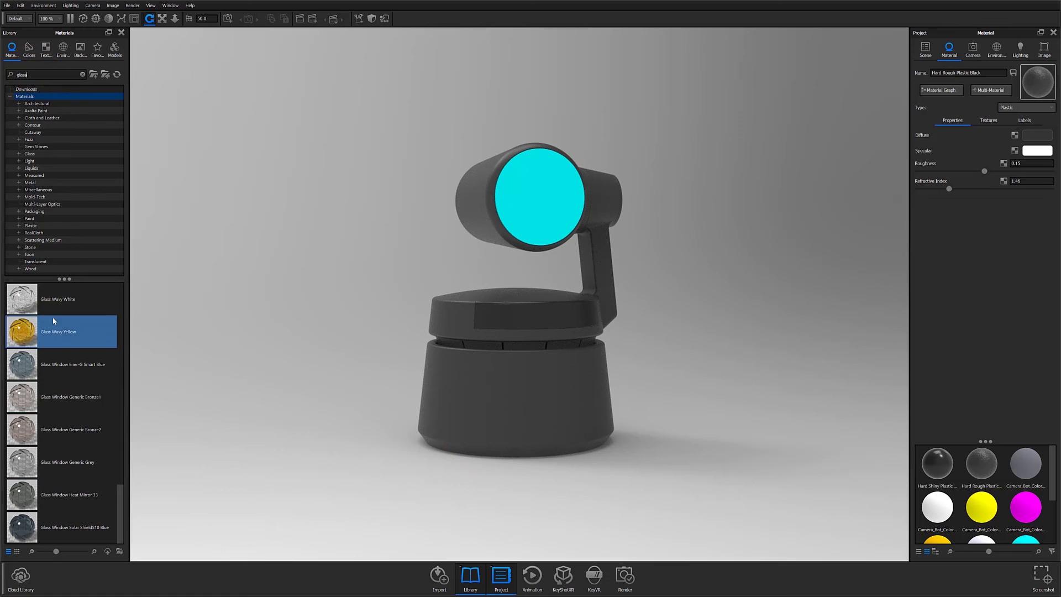